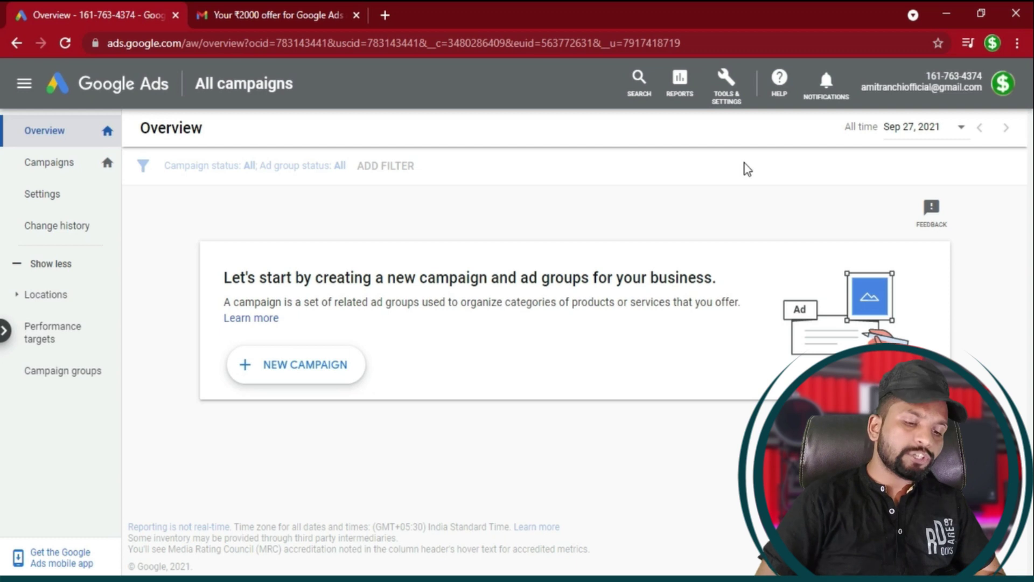
Open the New billing setup page with India, INR and an Organization account type
{"action": "mouse_move", "coordinate": [1007, 268]}
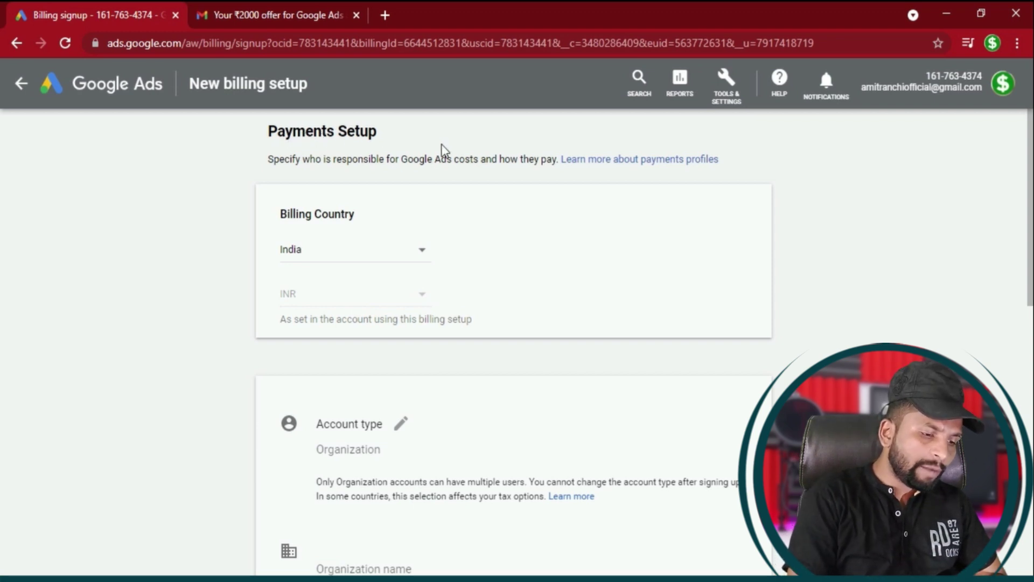
Change the account type to Individual and begin entering the credit card number
{"action": "scroll", "coordinate": [440, 146], "scroll_direction": "down", "scroll_amount": 3}
{"action": "left_click", "coordinate": [424, 317]}
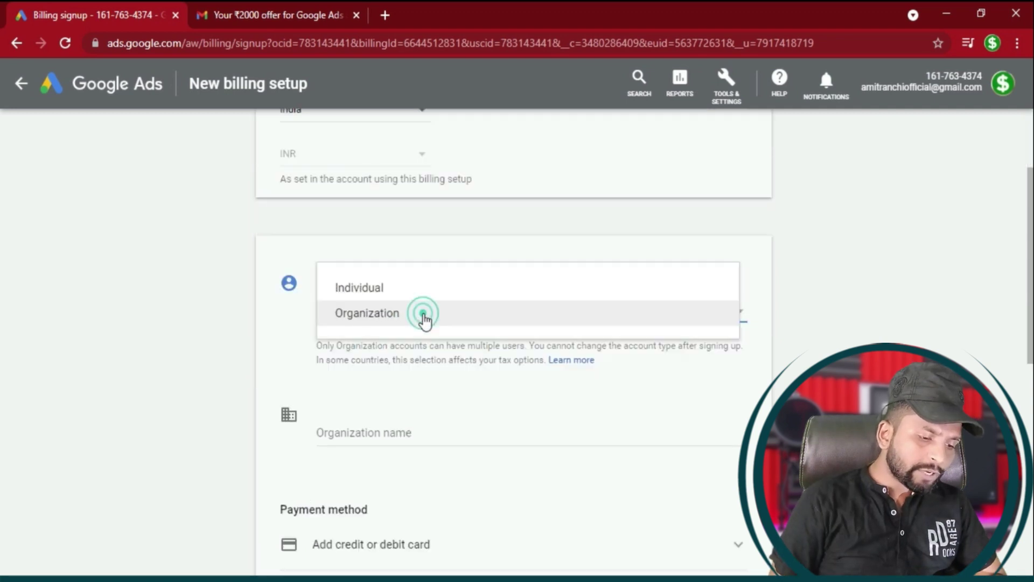
{"action": "left_click", "coordinate": [357, 289]}
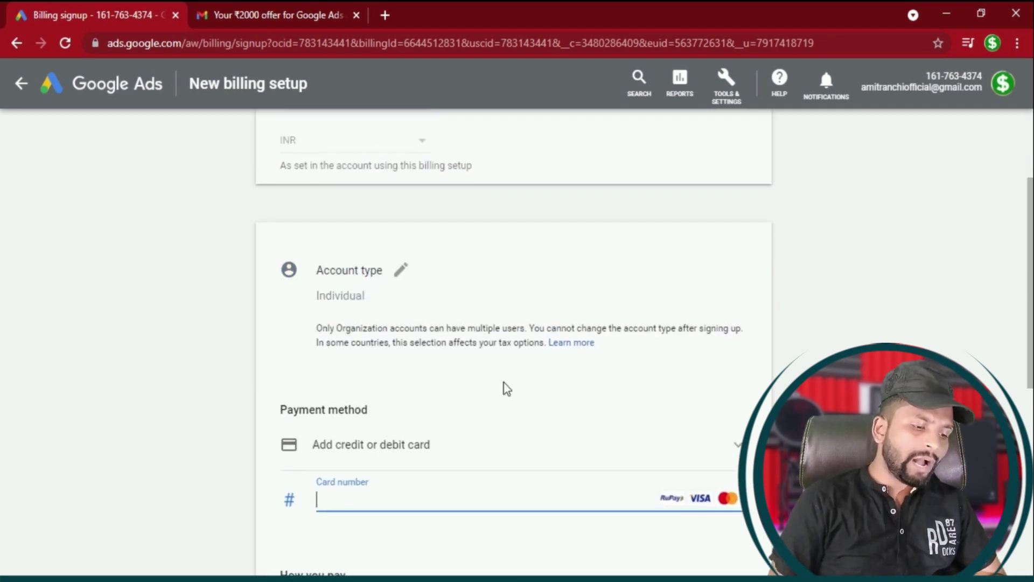
{"action": "scroll", "coordinate": [503, 382], "scroll_direction": "down", "scroll_amount": 3}
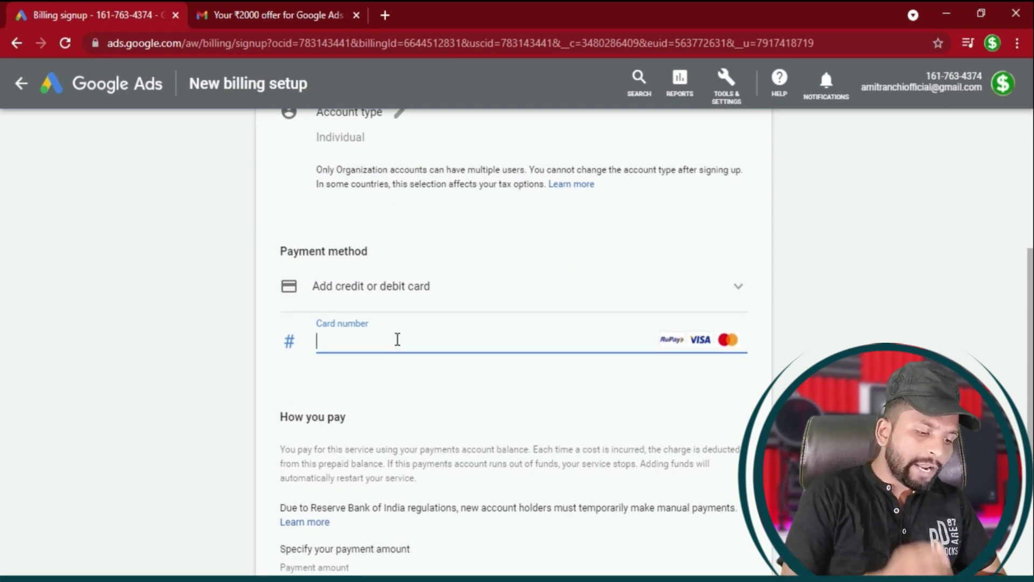
{"action": "type", "text": "517"}
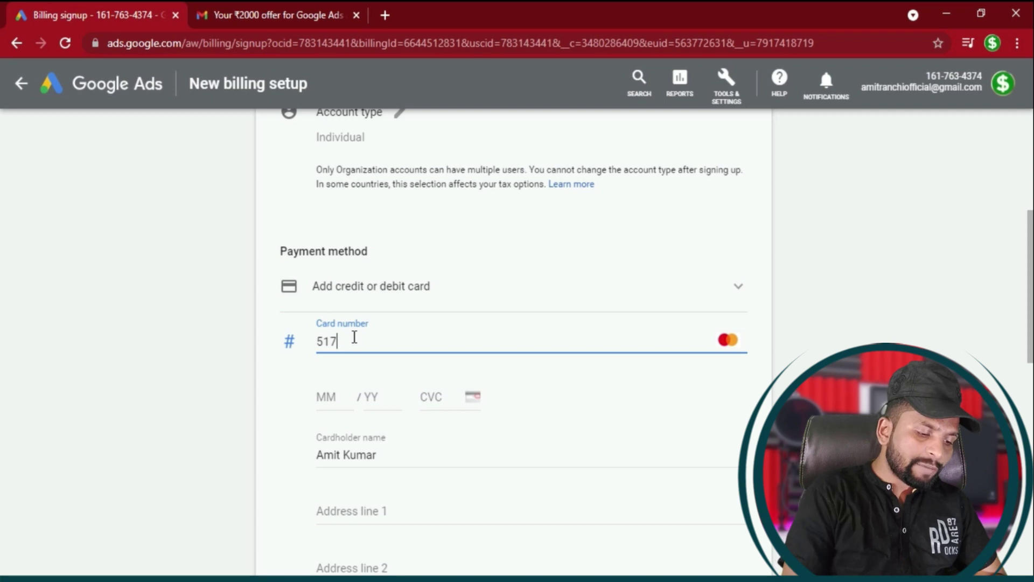
{"action": "scroll", "coordinate": [505, 477], "scroll_direction": "down", "scroll_amount": 15}
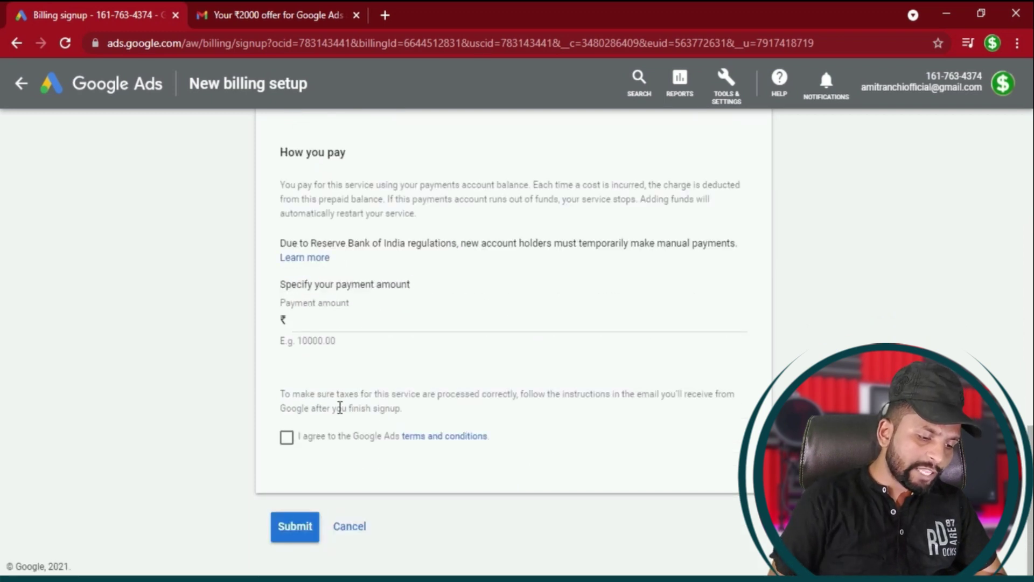
{"action": "scroll", "coordinate": [353, 338], "scroll_direction": "up", "scroll_amount": 10}
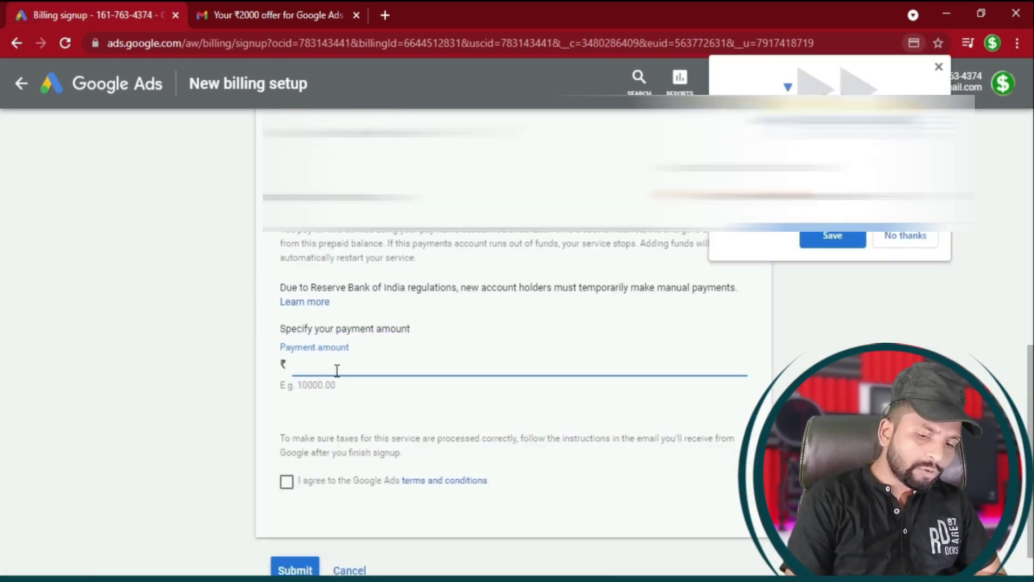
Decline saving the card, enter a ₹2,000 payment amount, accept the terms and submit
{"action": "left_click", "coordinate": [907, 235]}
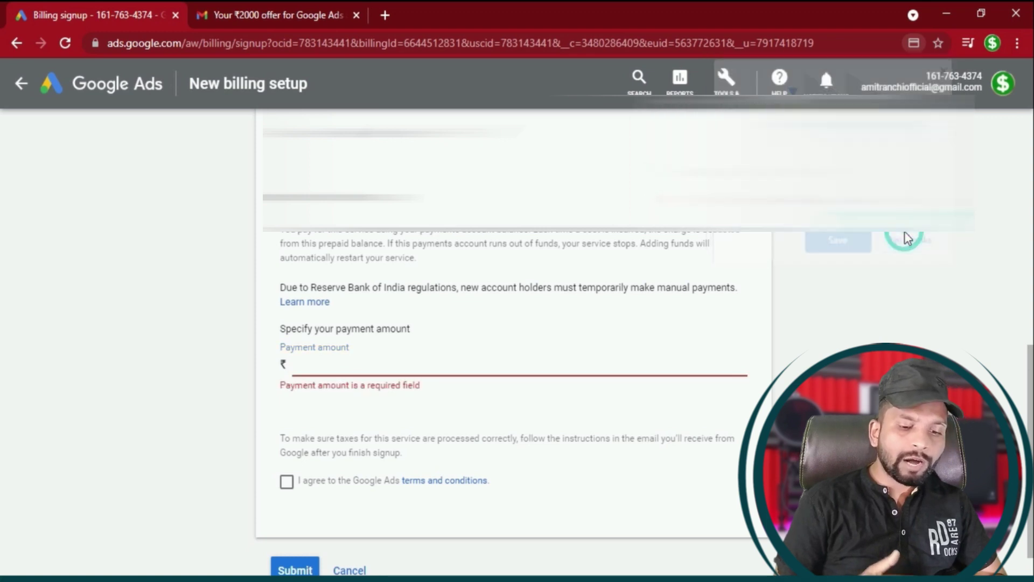
{"action": "left_click", "coordinate": [458, 366]}
{"action": "type", "text": "2,000"}
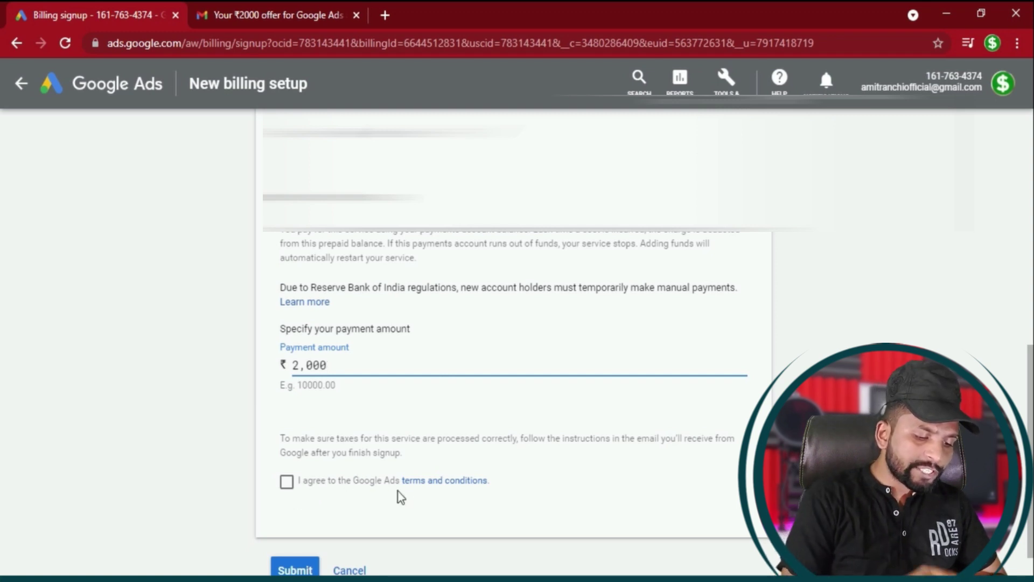
{"action": "left_click", "coordinate": [287, 481]}
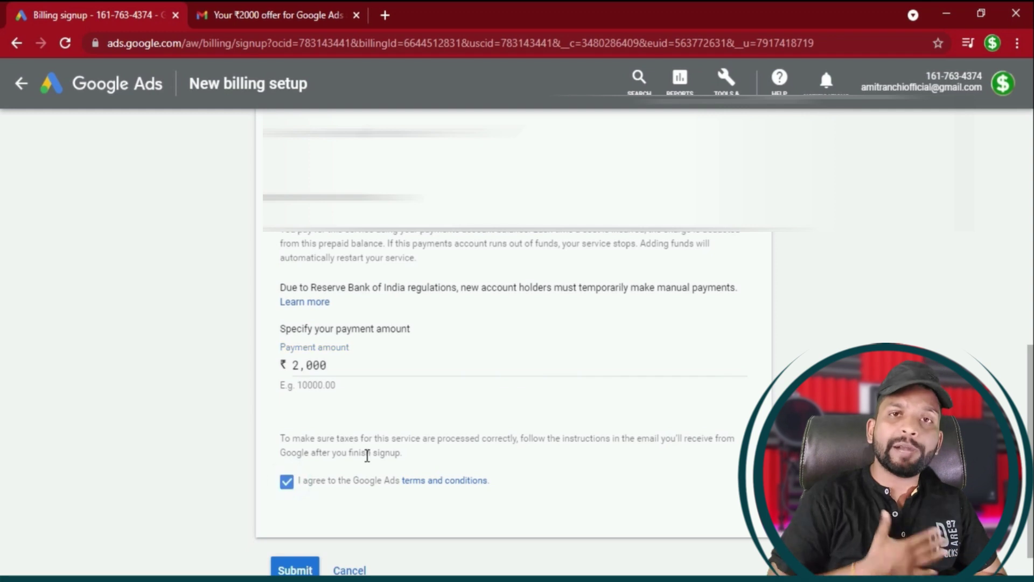
{"action": "scroll", "coordinate": [447, 424], "scroll_direction": "down", "scroll_amount": 1}
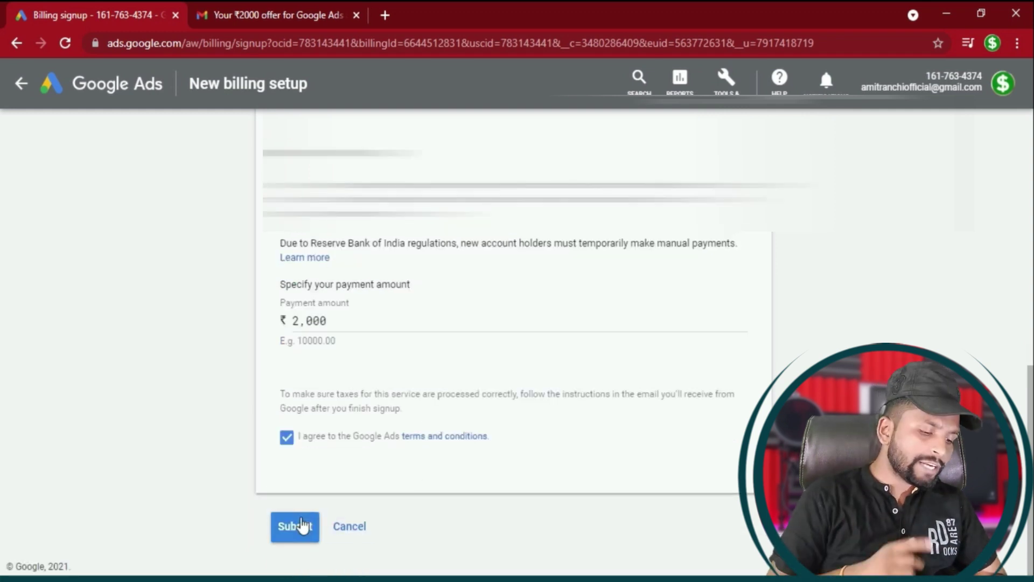
{"action": "left_click", "coordinate": [297, 525]}
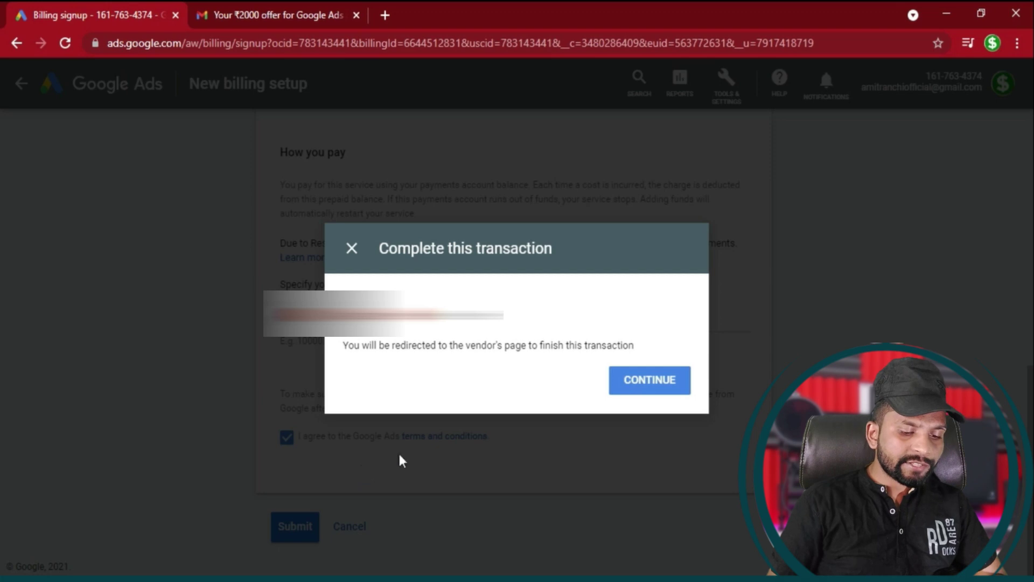
Authorise the ₹2000.00 payment to GOOGLESERVIS with the one-time password on the SBI page
{"action": "left_click", "coordinate": [651, 380]}
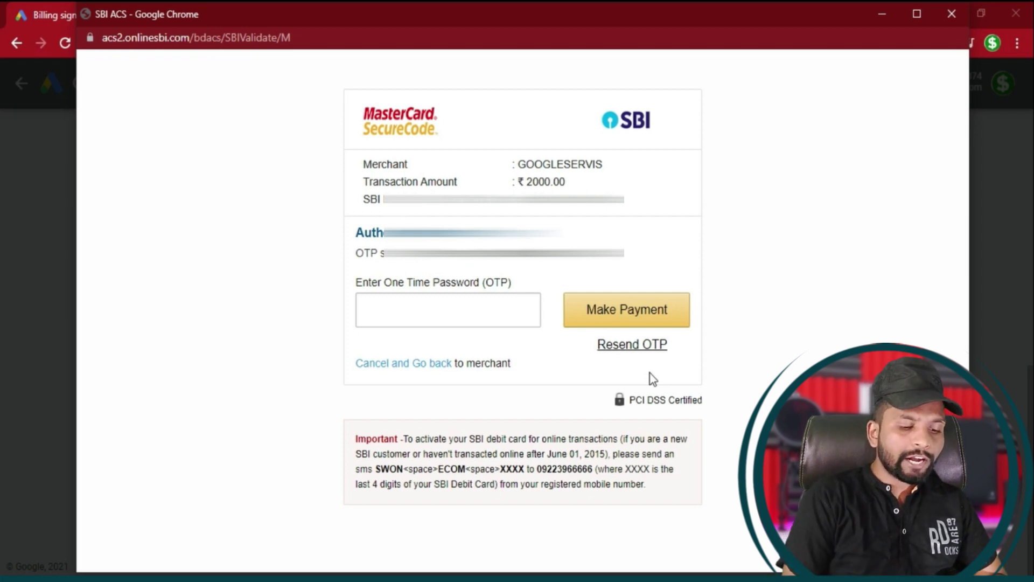
{"action": "left_click", "coordinate": [453, 303]}
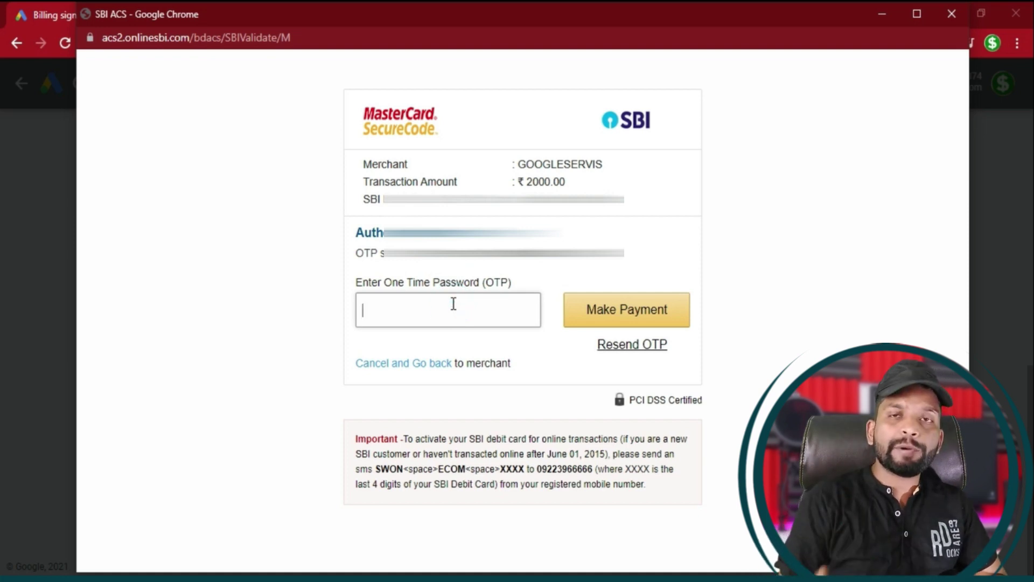
{"action": "type", "text": "9"}
{"action": "left_click", "coordinate": [623, 310]}
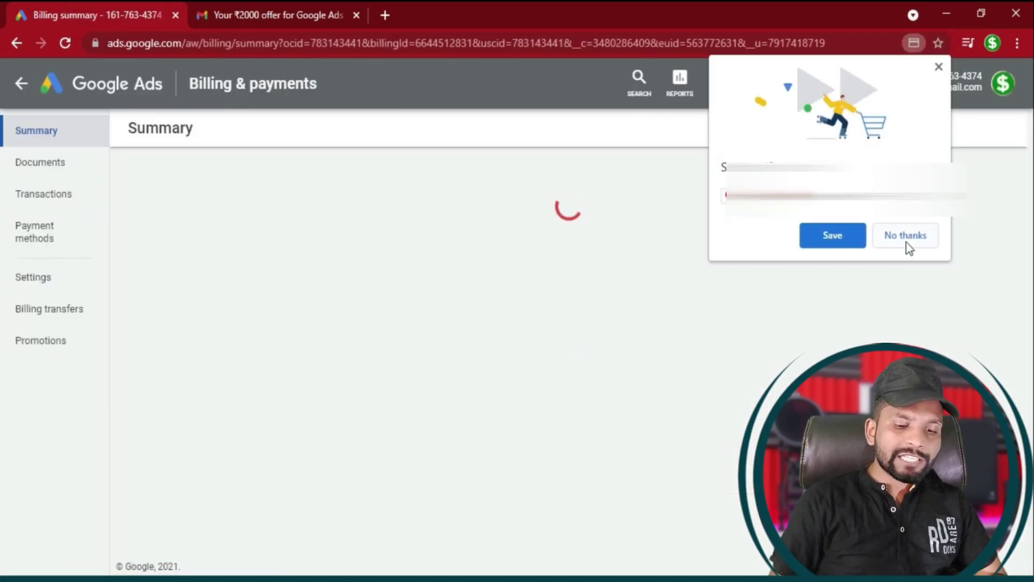
Decline saving the card and go to Billing Summary through Tools & Settings
{"action": "left_click", "coordinate": [905, 237]}
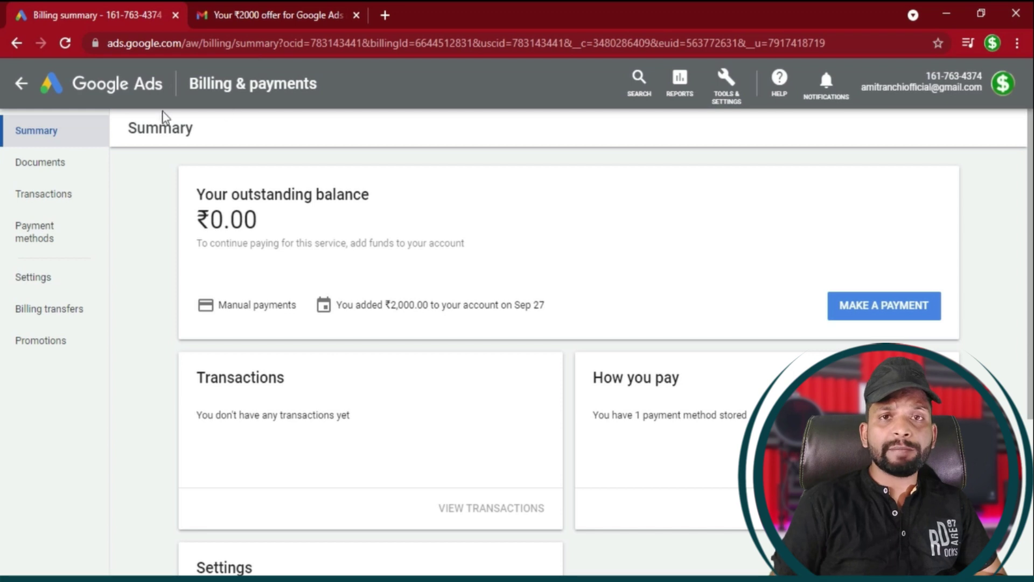
{"action": "left_click", "coordinate": [114, 95]}
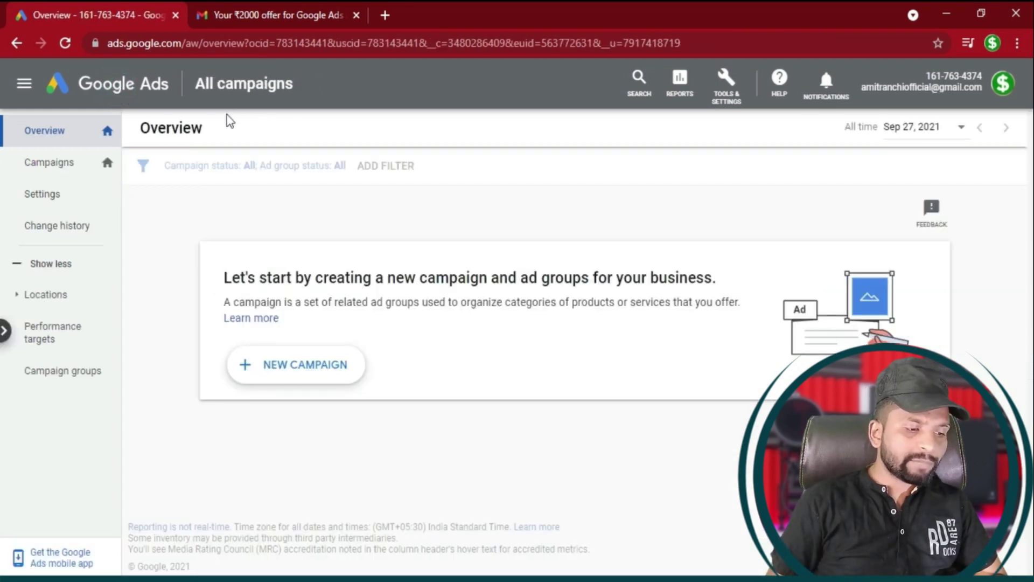
{"action": "left_click", "coordinate": [737, 99]}
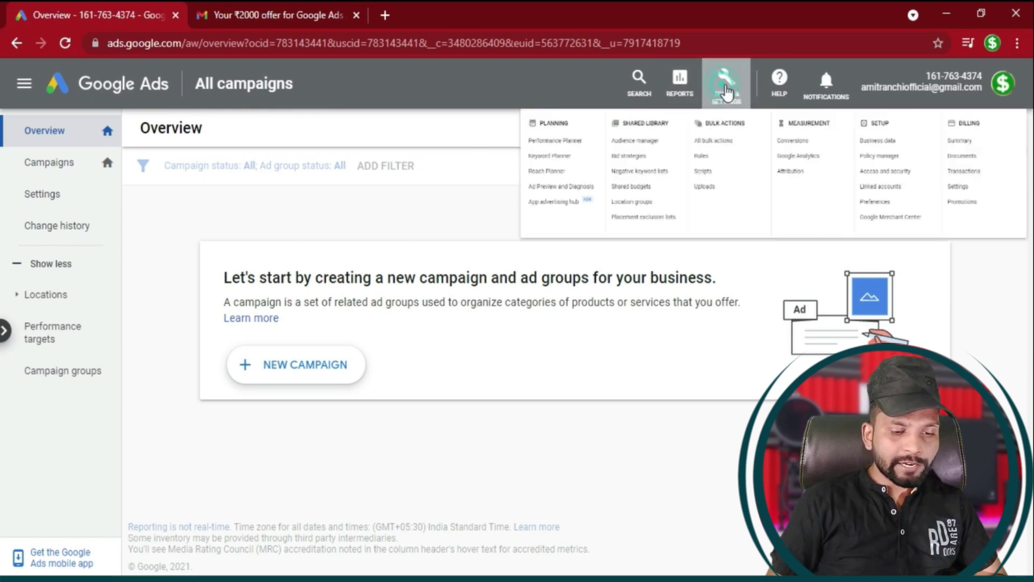
{"action": "left_click", "coordinate": [726, 91]}
{"action": "left_click", "coordinate": [903, 170]}
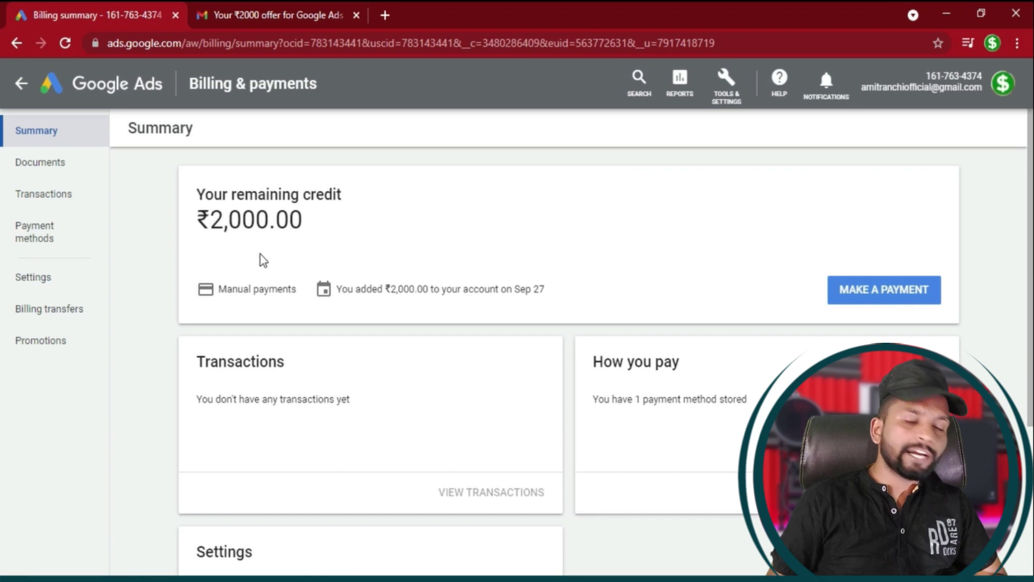
Review the ₹2,000.00 credit added on Sep 27 and open the Make a payment dialog
{"action": "left_click_drag", "start_coordinate": [338, 289], "coordinate": [554, 294]}
{"action": "left_click", "coordinate": [444, 231]}
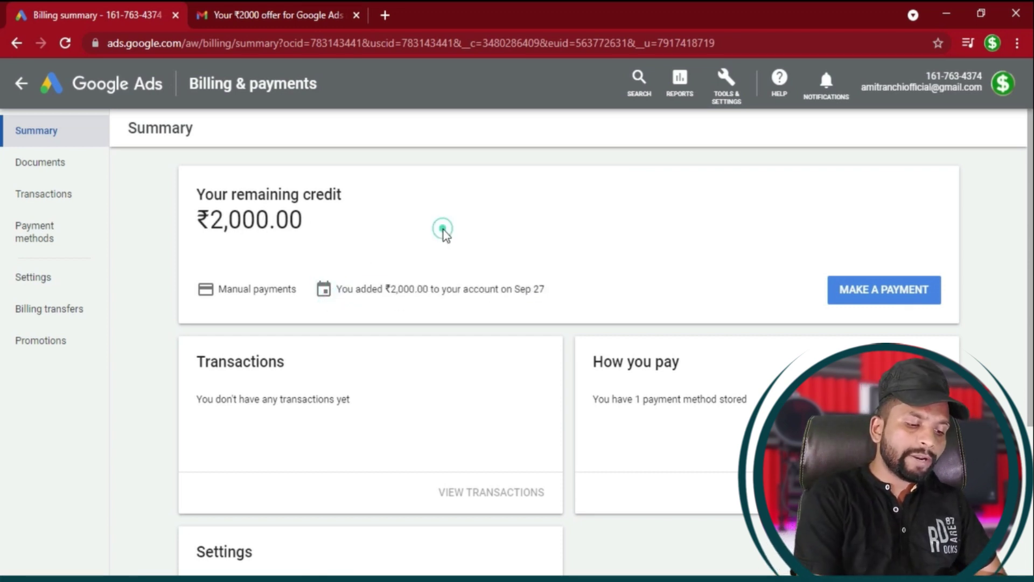
{"action": "scroll", "coordinate": [444, 249], "scroll_direction": "down", "scroll_amount": 2}
{"action": "scroll", "coordinate": [444, 249], "scroll_direction": "down", "scroll_amount": 2}
{"action": "scroll", "coordinate": [444, 249], "scroll_direction": "up", "scroll_amount": 3}
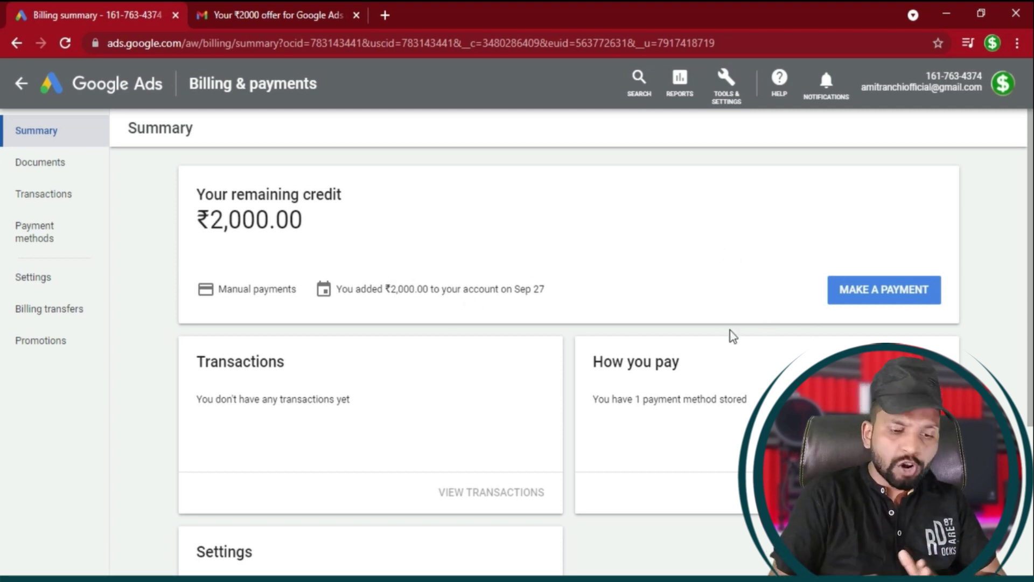
{"action": "left_click", "coordinate": [886, 294]}
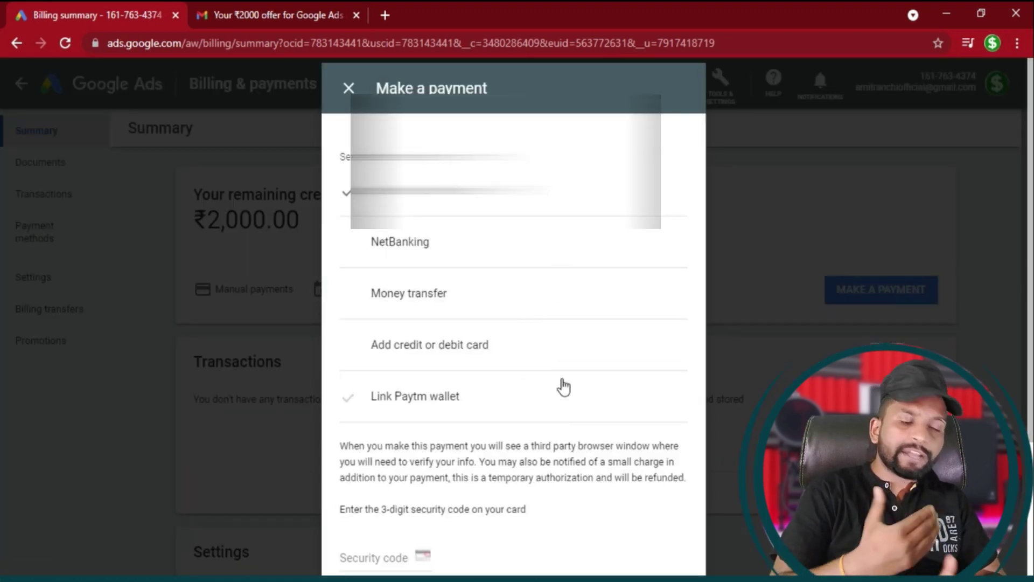
{"action": "scroll", "coordinate": [566, 410], "scroll_direction": "down", "scroll_amount": 3}
{"action": "scroll", "coordinate": [568, 404], "scroll_direction": "up", "scroll_amount": 3}
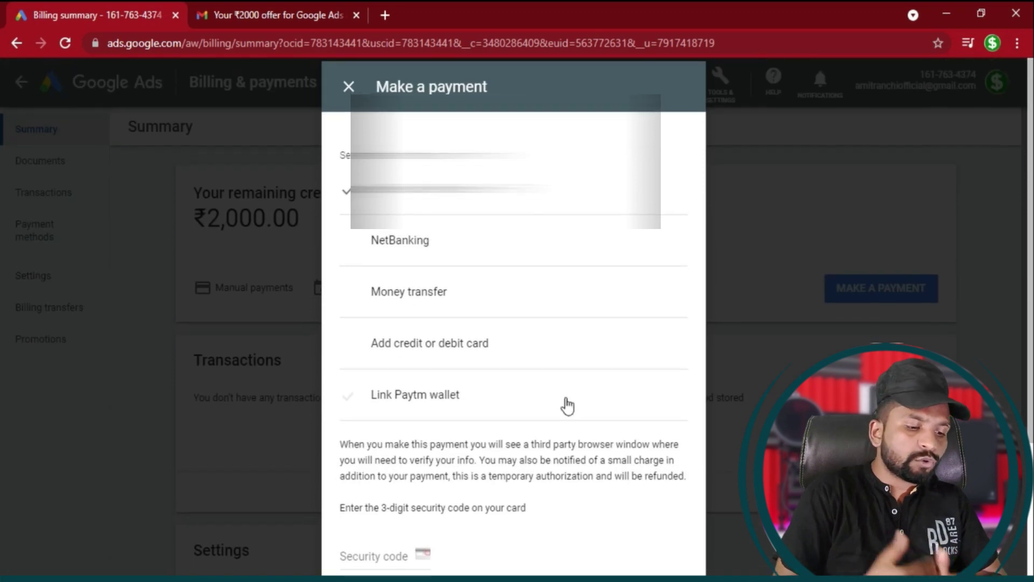
{"action": "left_click", "coordinate": [351, 71]}
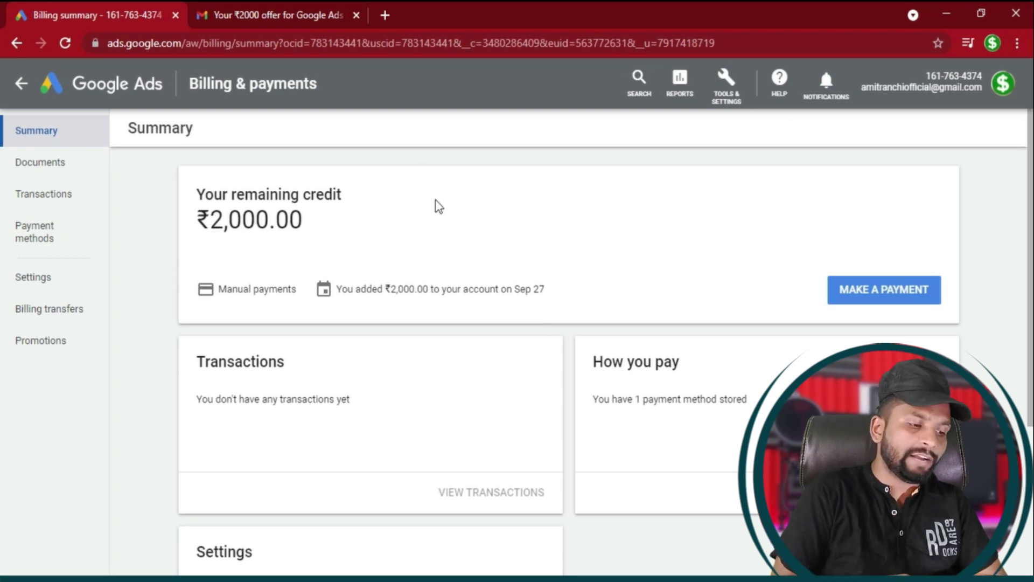
{"action": "left_click", "coordinate": [267, 16]}
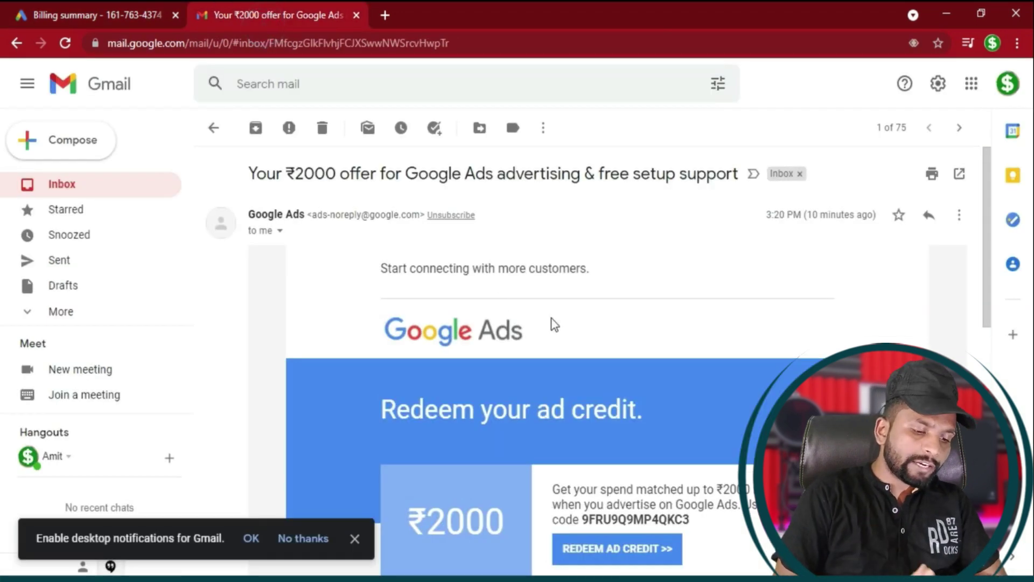
Open Billing > Promotions, start a new promotional code entry, and bring up the ₹2000 offer email
{"action": "left_click", "coordinate": [103, 15]}
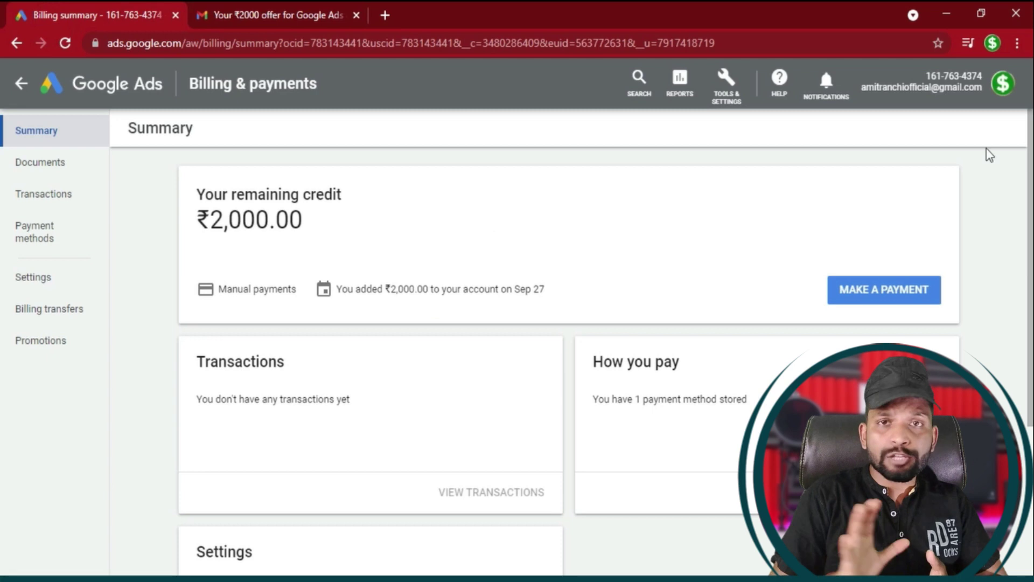
{"action": "left_click", "coordinate": [731, 86]}
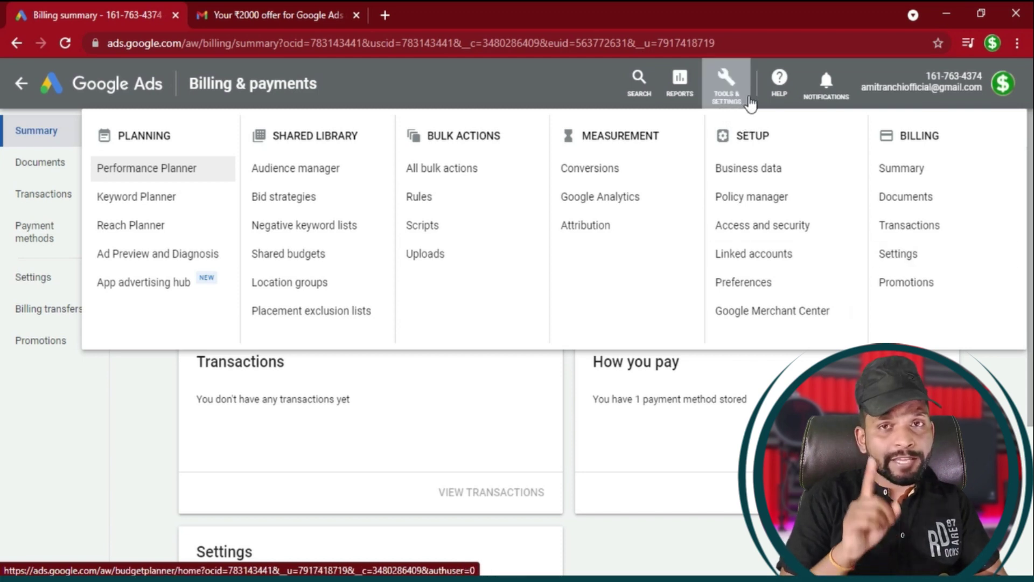
{"action": "left_click", "coordinate": [917, 286]}
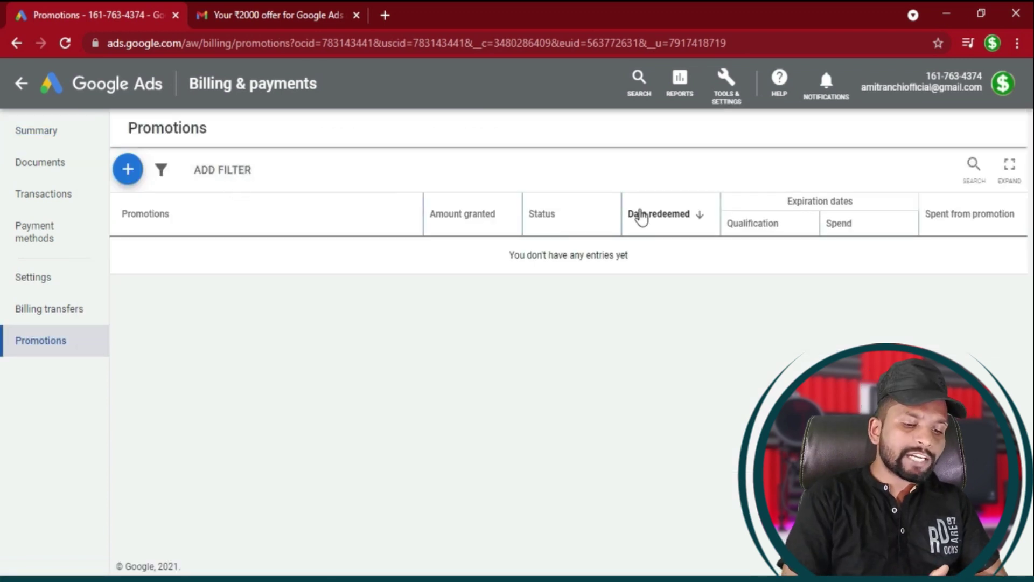
{"action": "left_click", "coordinate": [130, 171]}
{"action": "left_click", "coordinate": [306, 297]}
{"action": "left_click", "coordinate": [254, 16]}
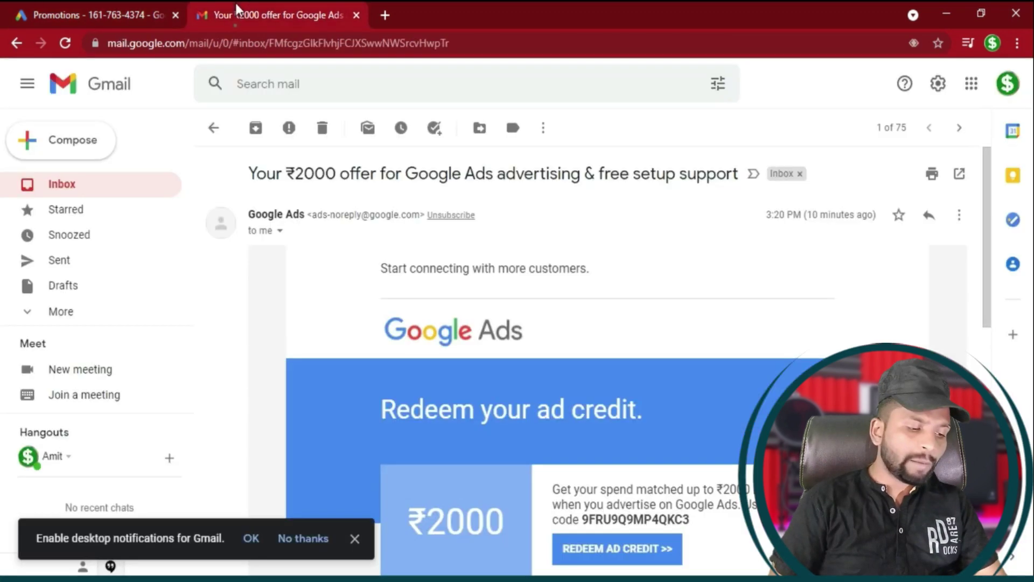
Copy the offer code from the email, paste it into Google Ads and submit it
{"action": "scroll", "coordinate": [670, 363], "scroll_direction": "down", "scroll_amount": 2}
{"action": "left_click_drag", "start_coordinate": [694, 402], "coordinate": [587, 404]}
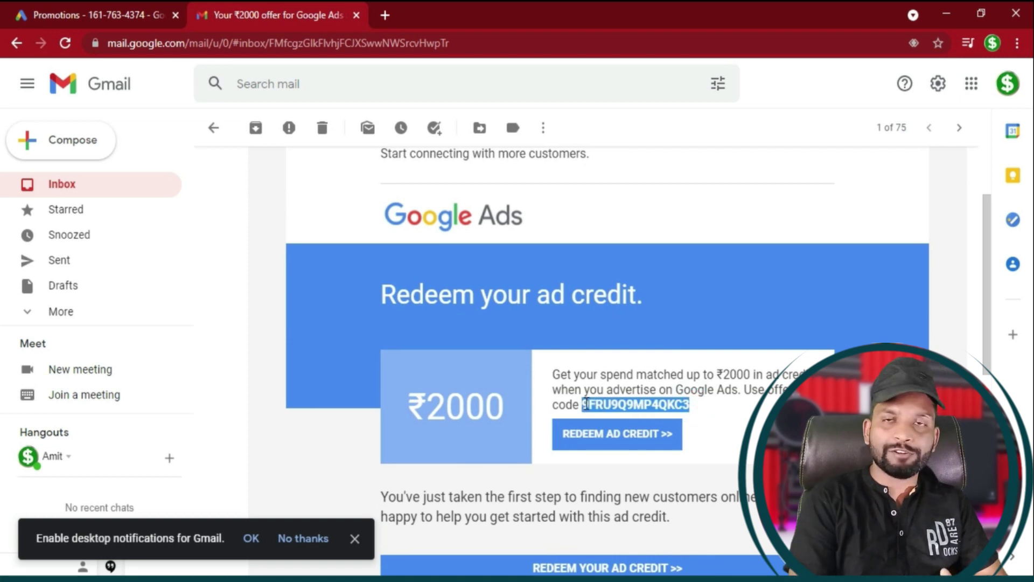
{"action": "left_click", "coordinate": [117, 8]}
{"action": "left_click", "coordinate": [780, 388]}
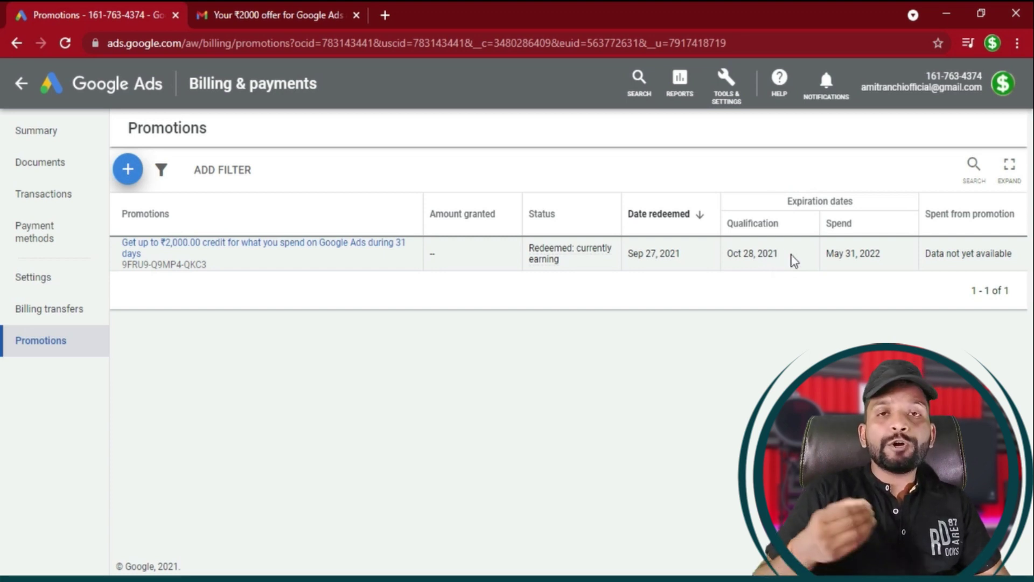
Check the promo's expiry dates (Oct 28, 2021 and May 31, 2022), then return to All campaigns
{"action": "left_click_drag", "start_coordinate": [789, 253], "coordinate": [716, 256]}
{"action": "left_click", "coordinate": [739, 260]}
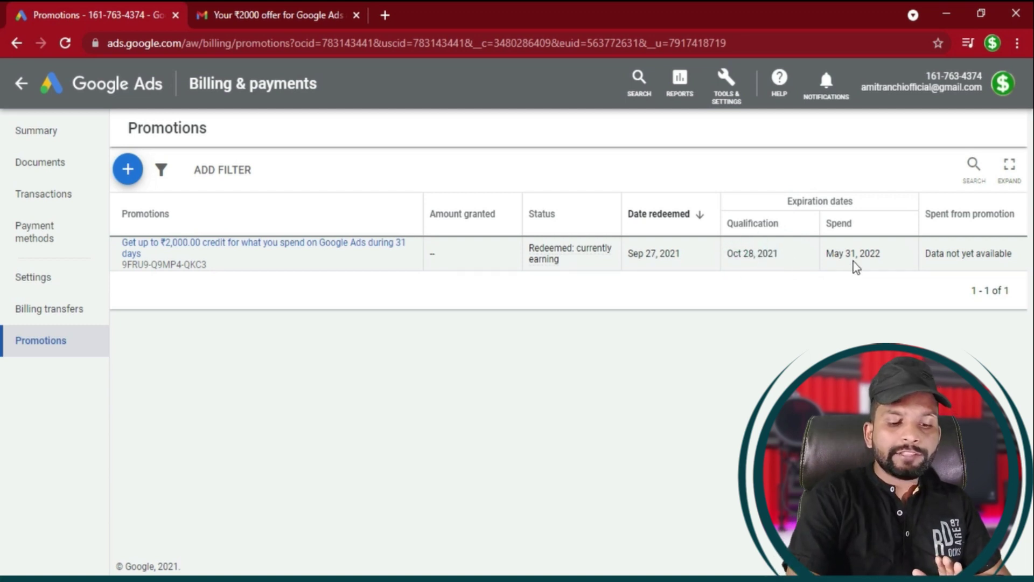
{"action": "left_click_drag", "start_coordinate": [828, 254], "coordinate": [897, 257]}
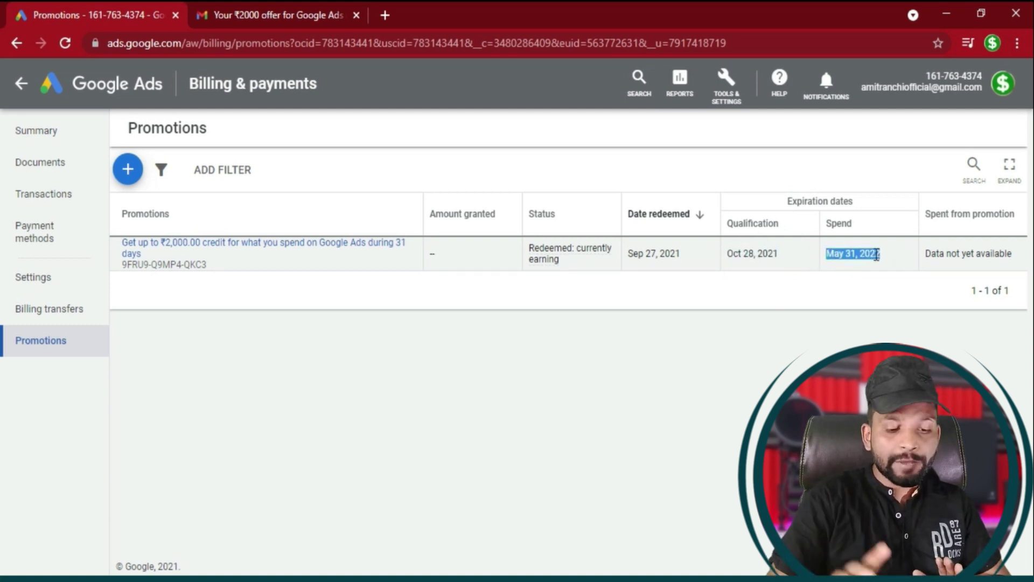
{"action": "left_click", "coordinate": [874, 256]}
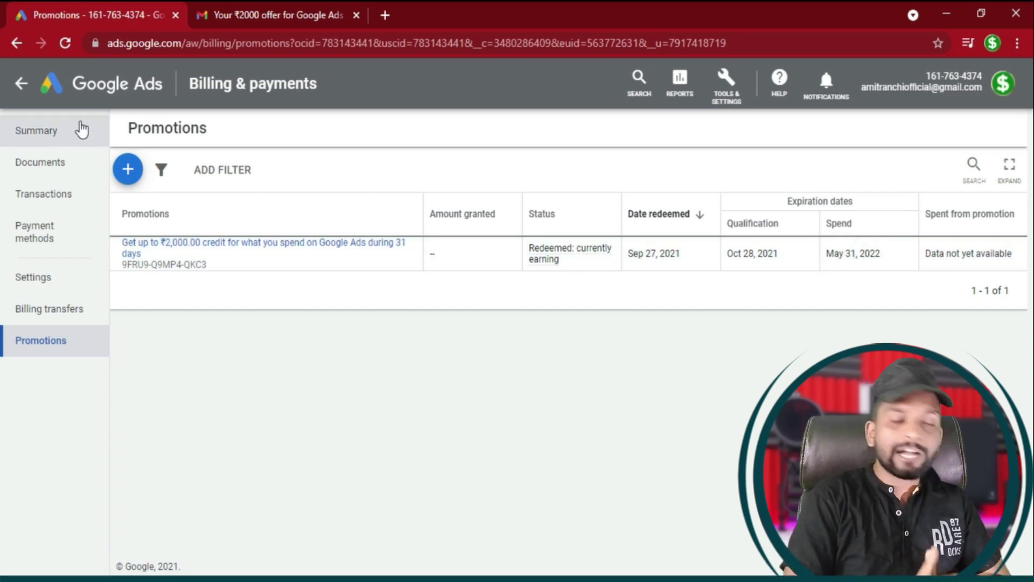
{"action": "left_click", "coordinate": [125, 83]}
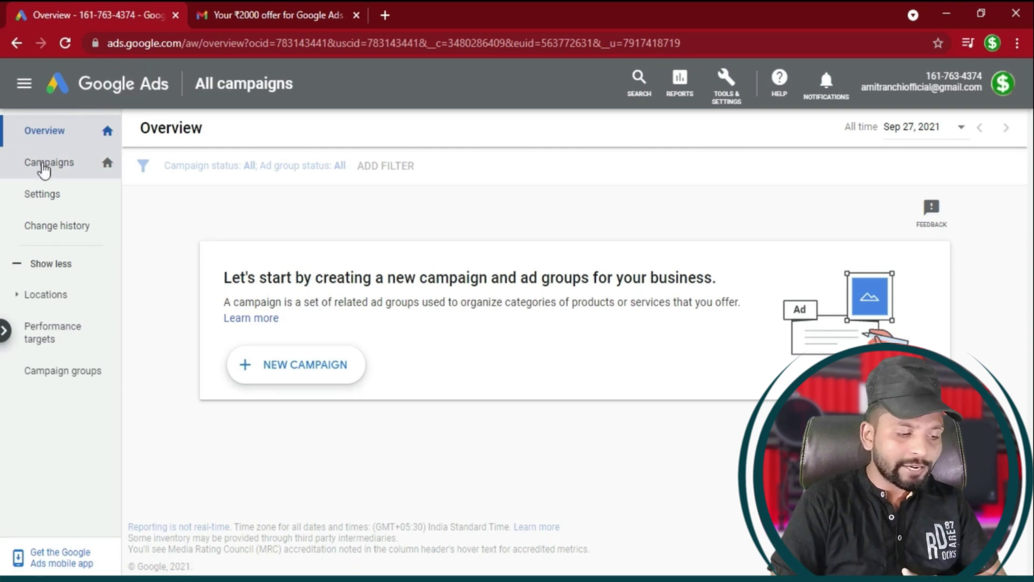